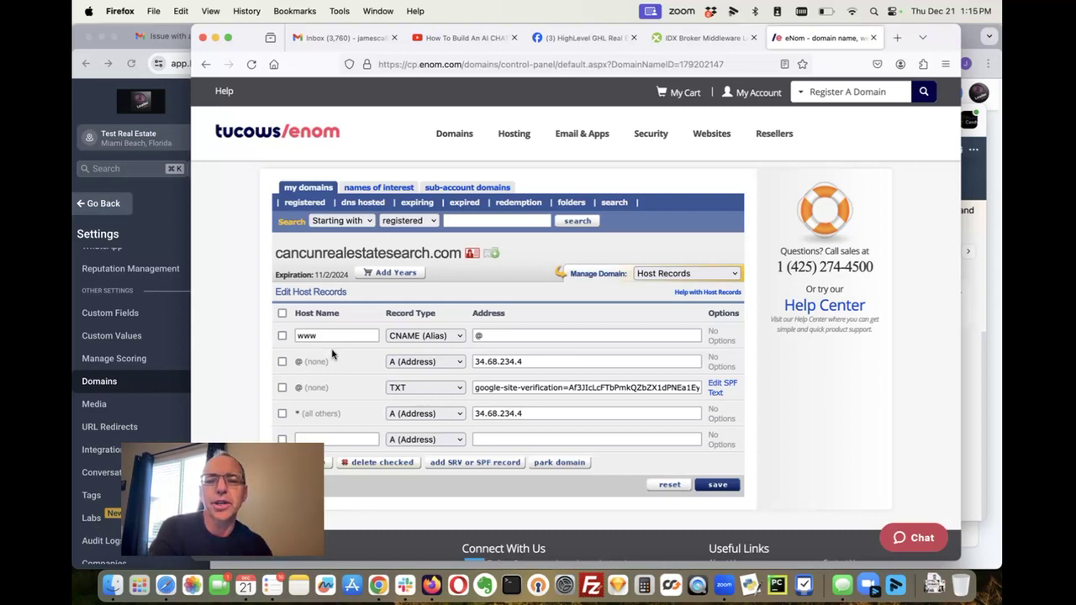
Review the www, root and wildcard host records of cancunrealestatesearch.com, and switch to the LeaderCRM domain settings in Chrome
scroll(335, 349, down, 3)
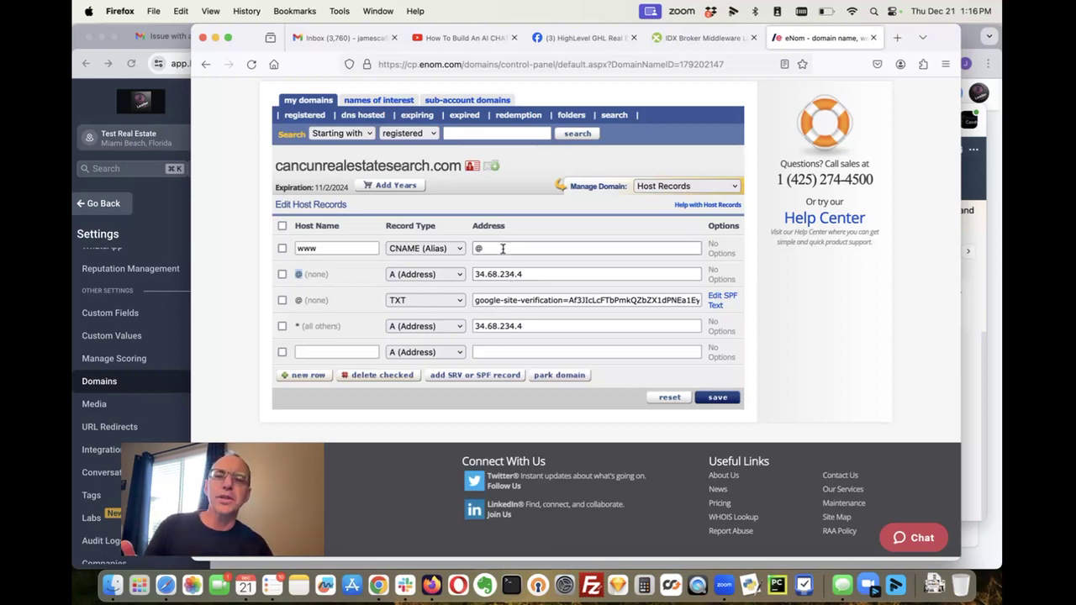
click(503, 248)
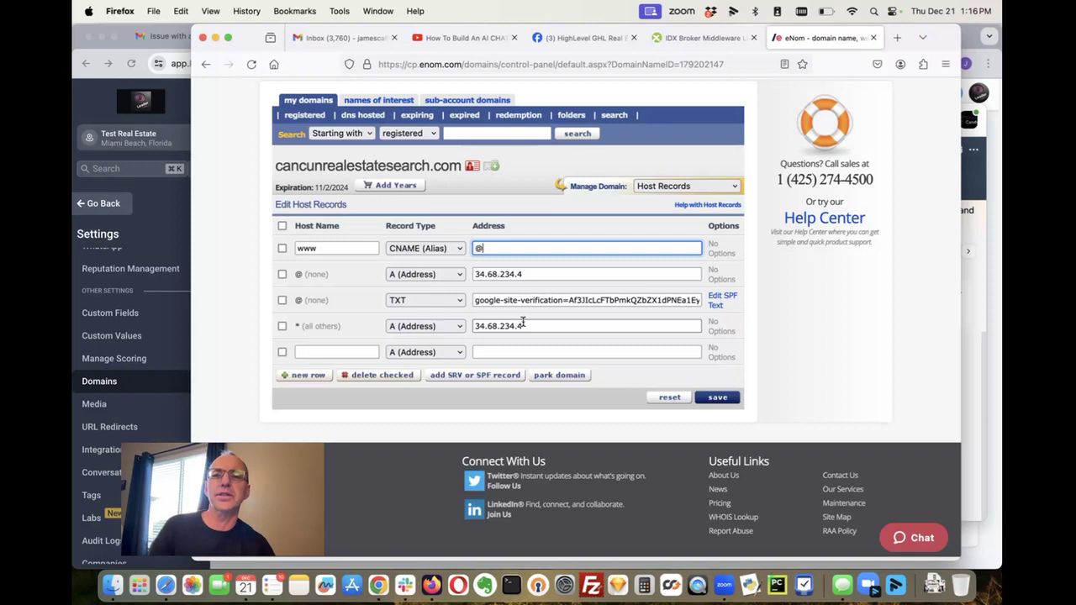
key(super+Tab)
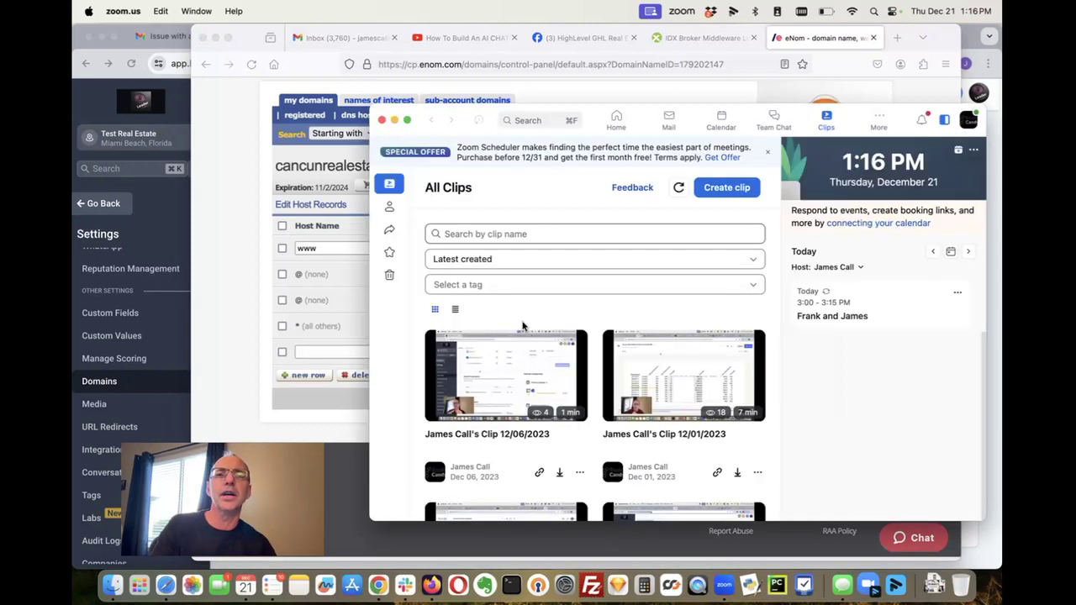
key(super+Tab)
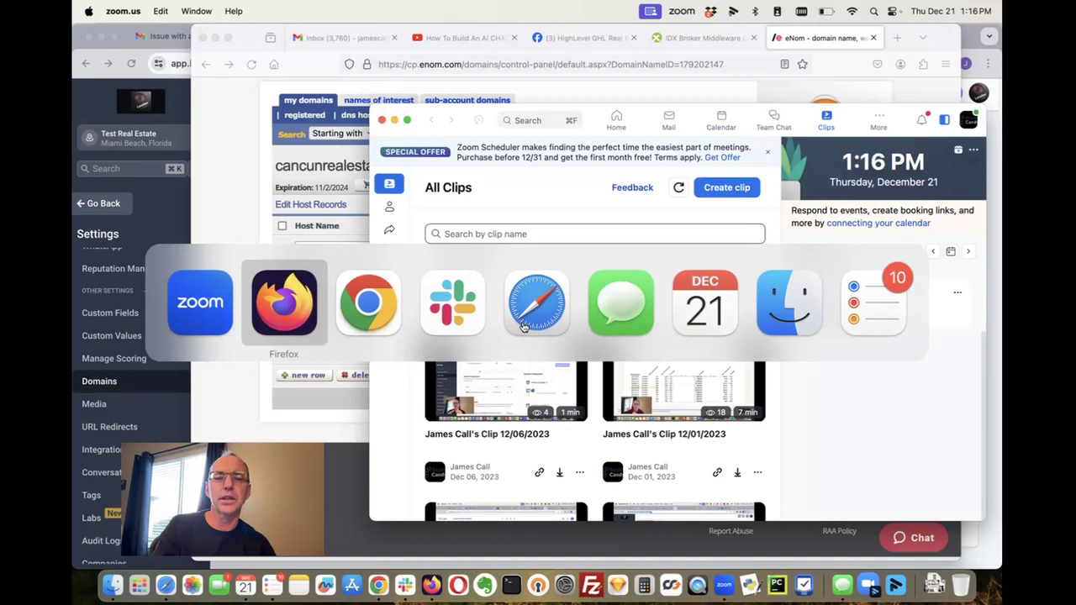
key(super+Tab)
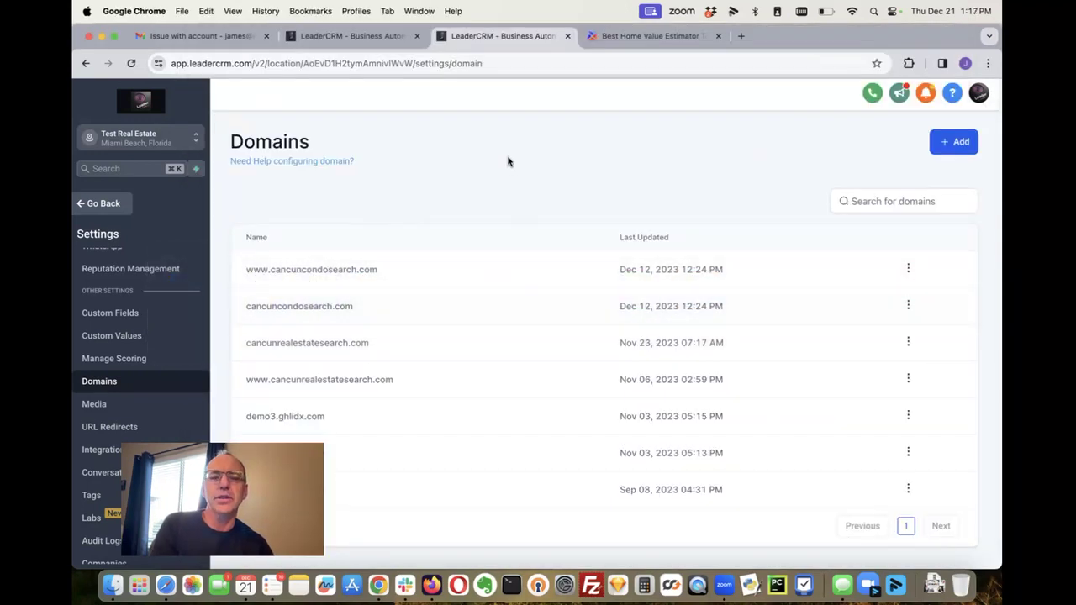
Select "CancunRealEstateSearch.com IHF / home" as the default page of the cancunrealestatesearch.com domain and close its settings
scroll(508, 163, down, 1)
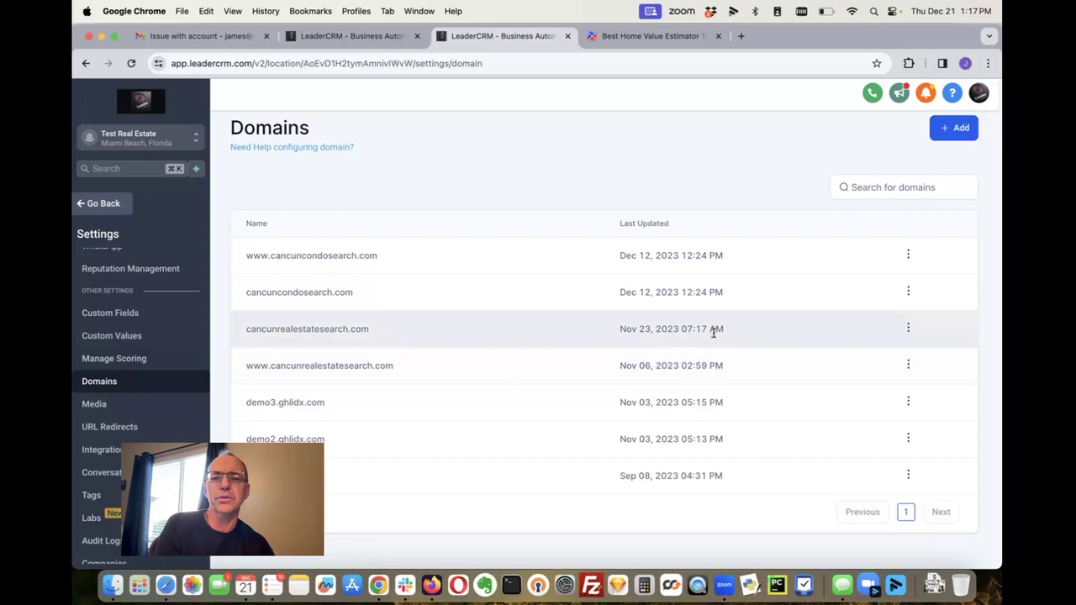
click(908, 332)
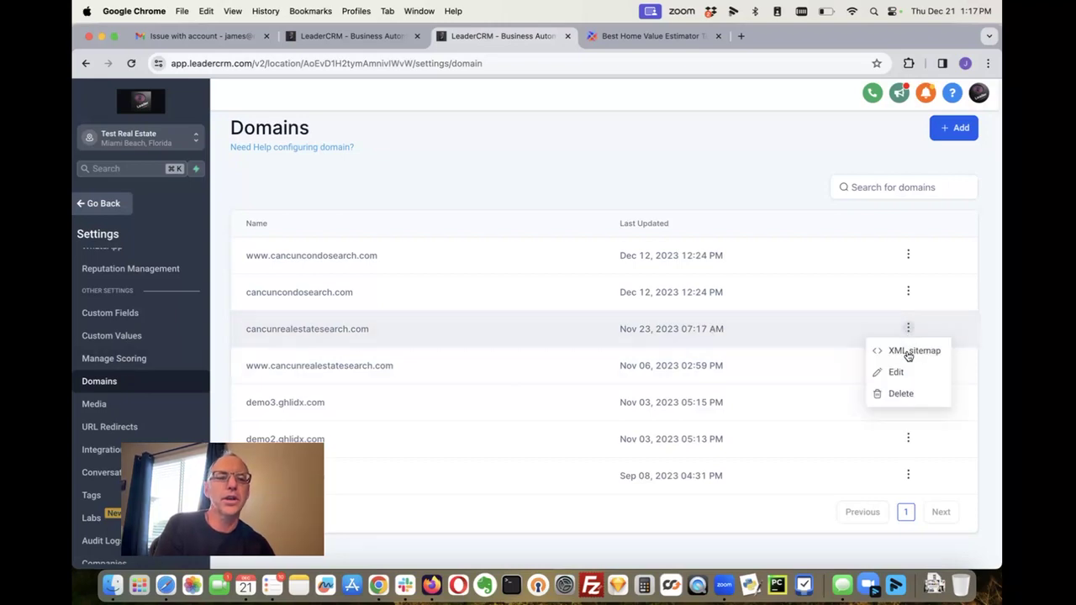
click(910, 370)
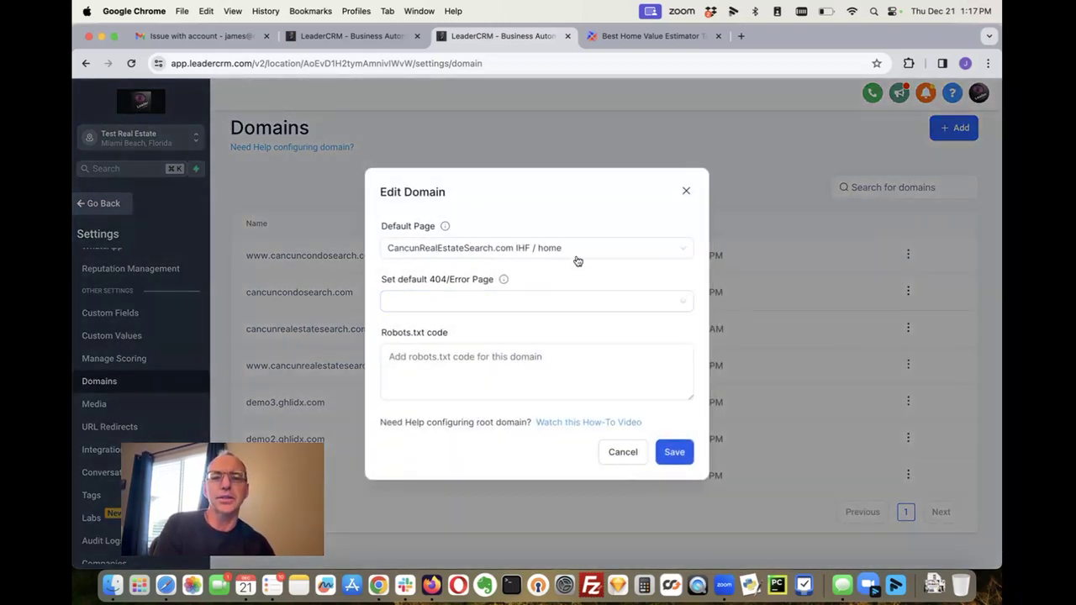
click(577, 254)
scroll(575, 291, up, 3)
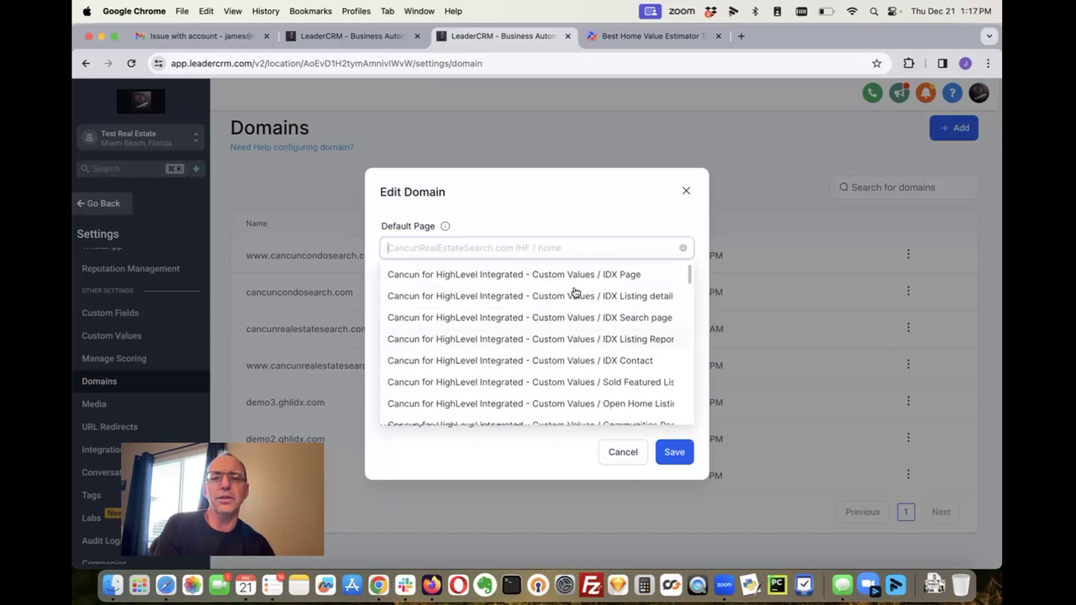
scroll(575, 291, down, 5)
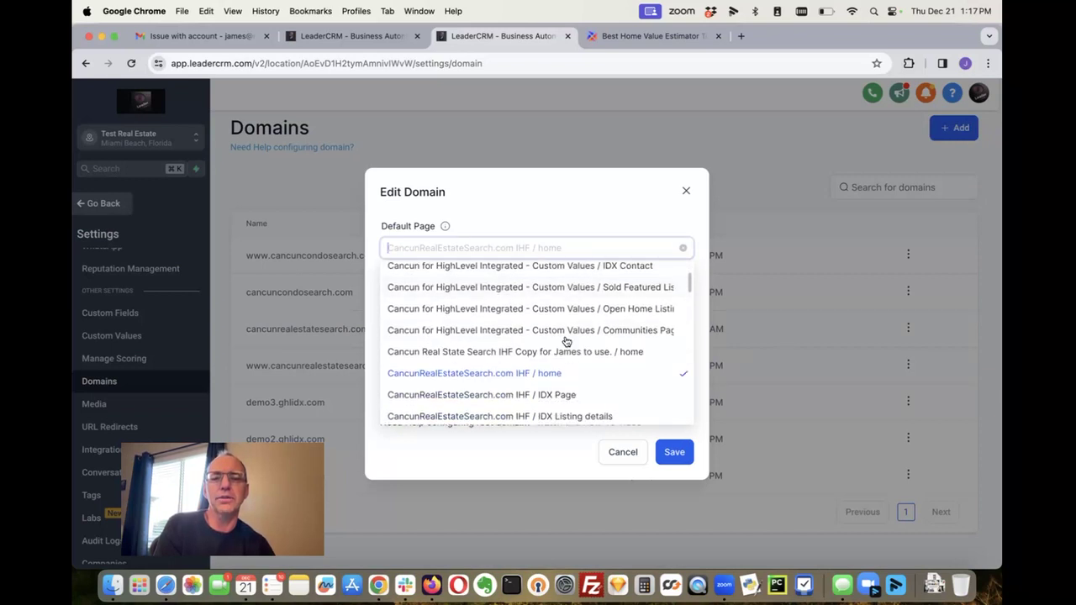
click(563, 376)
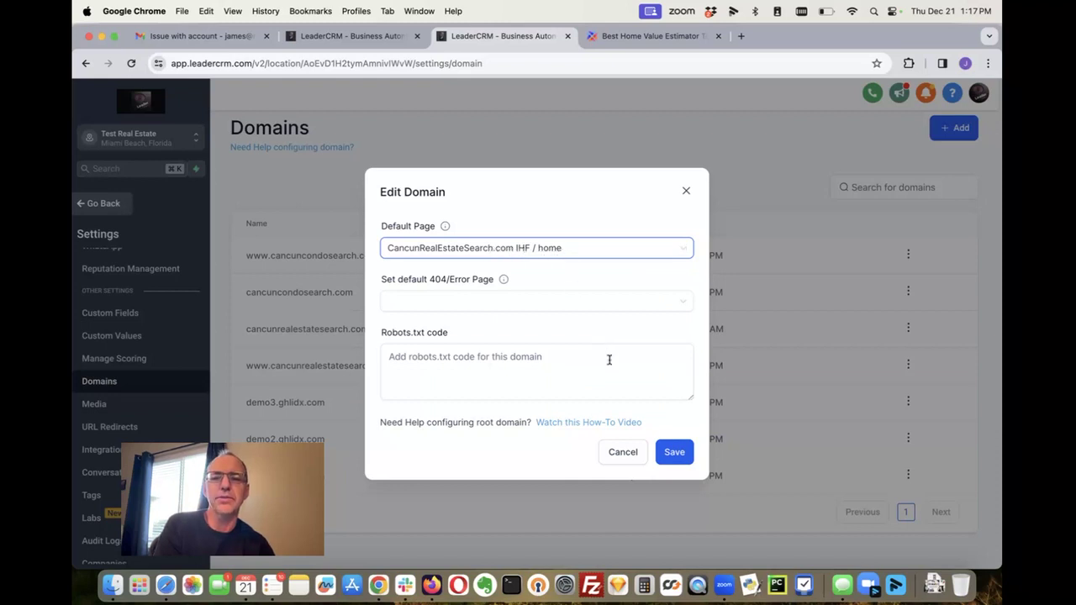
click(678, 452)
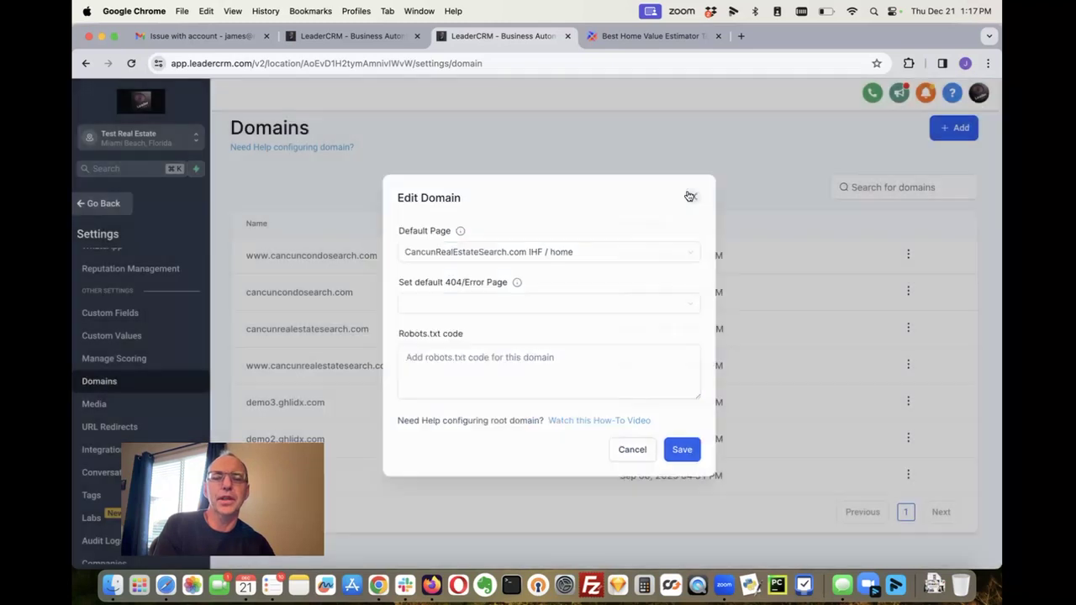
click(688, 192)
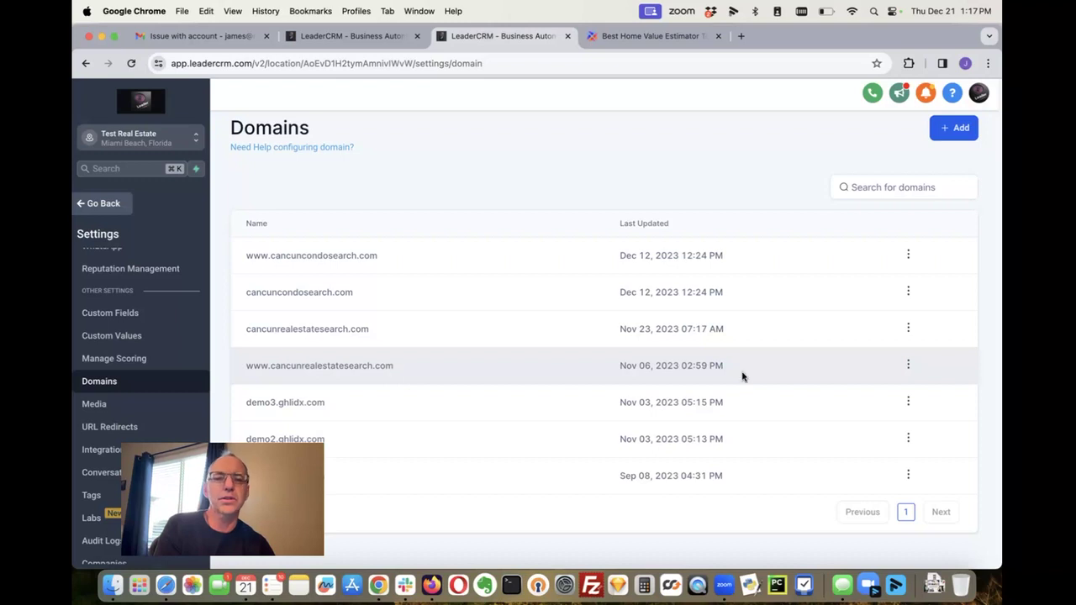
click(909, 366)
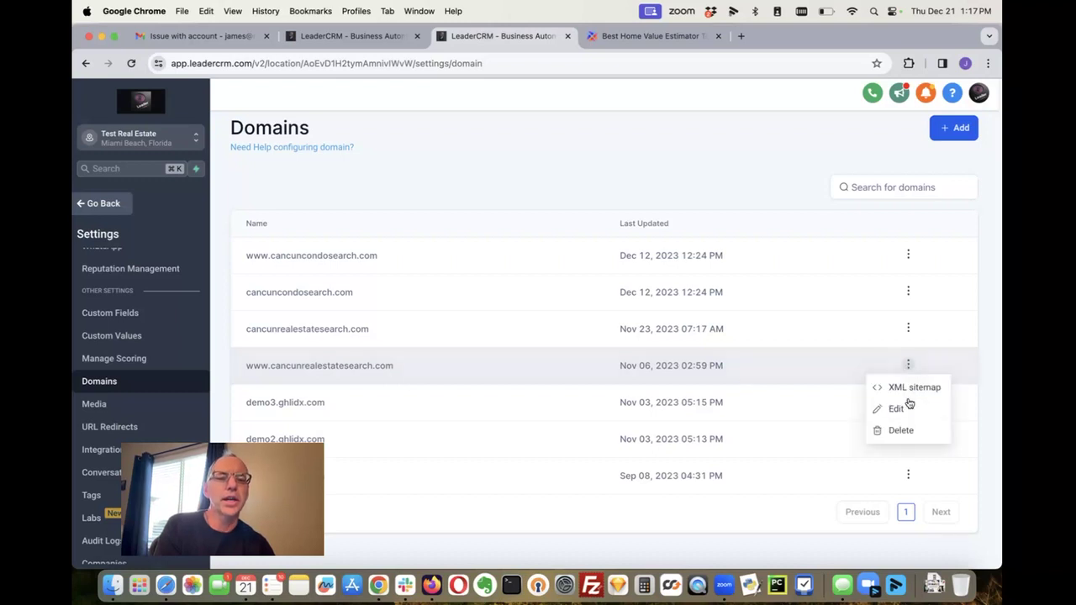
click(908, 412)
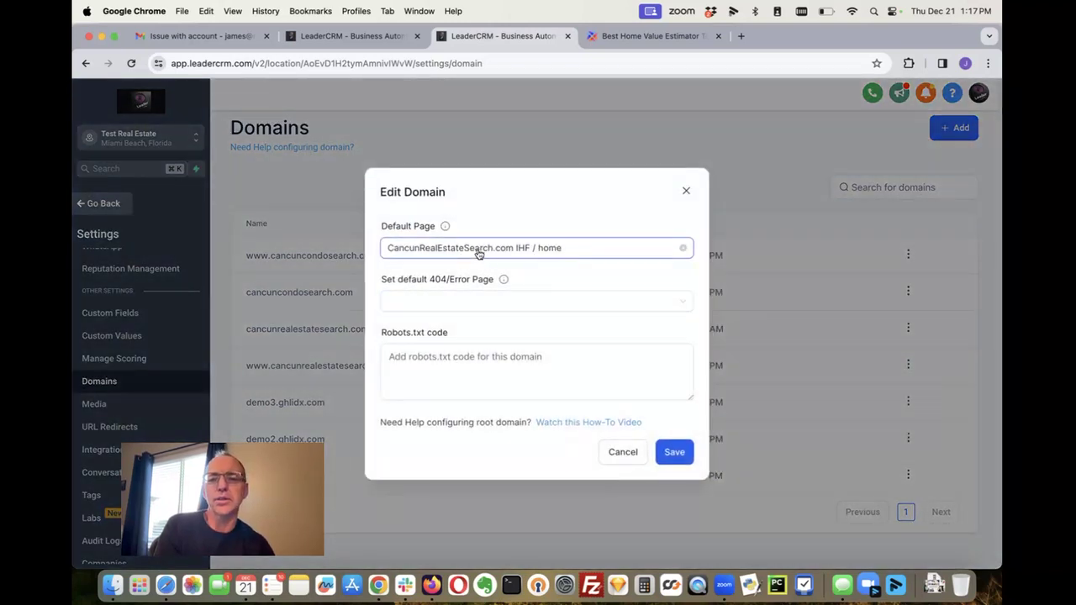
click(624, 454)
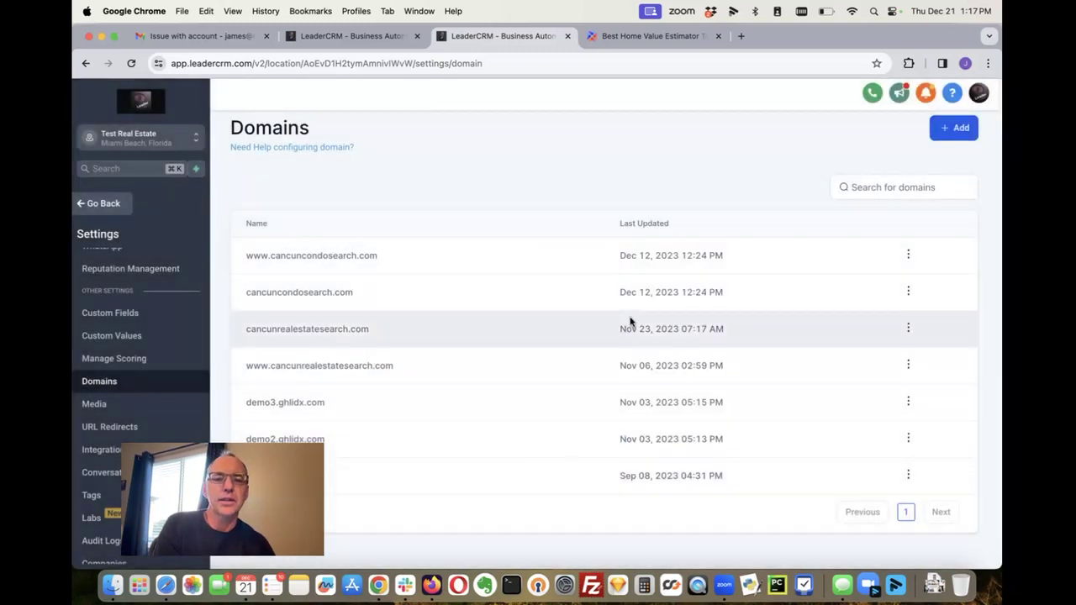
Glance at the websites list and open the cancunrealestatesearch.com domain's settings again to check which website its default page belongs to
click(371, 37)
scroll(428, 212, down, 2)
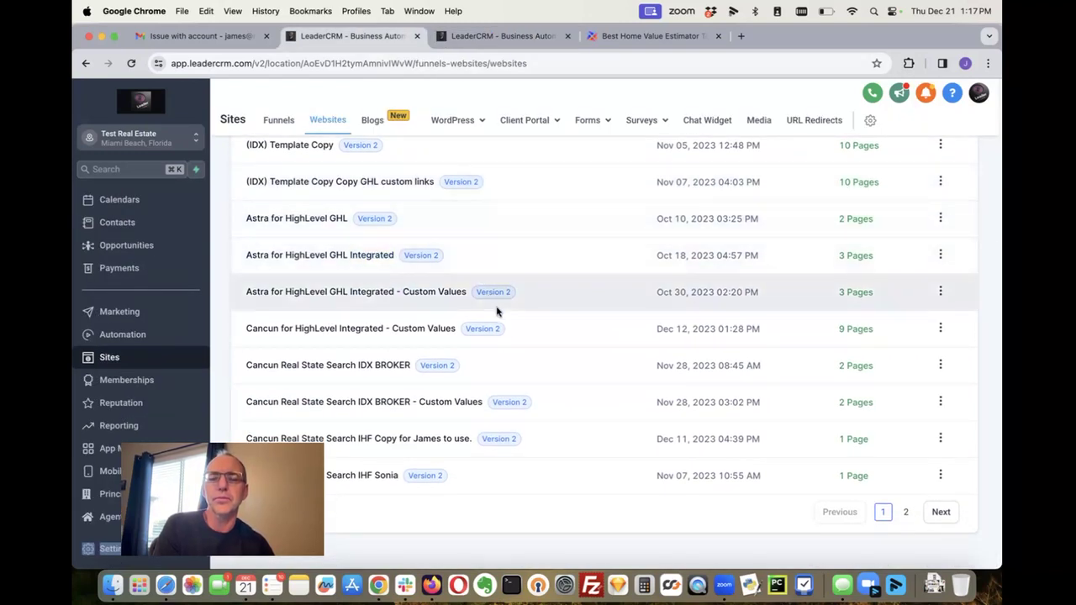
click(498, 38)
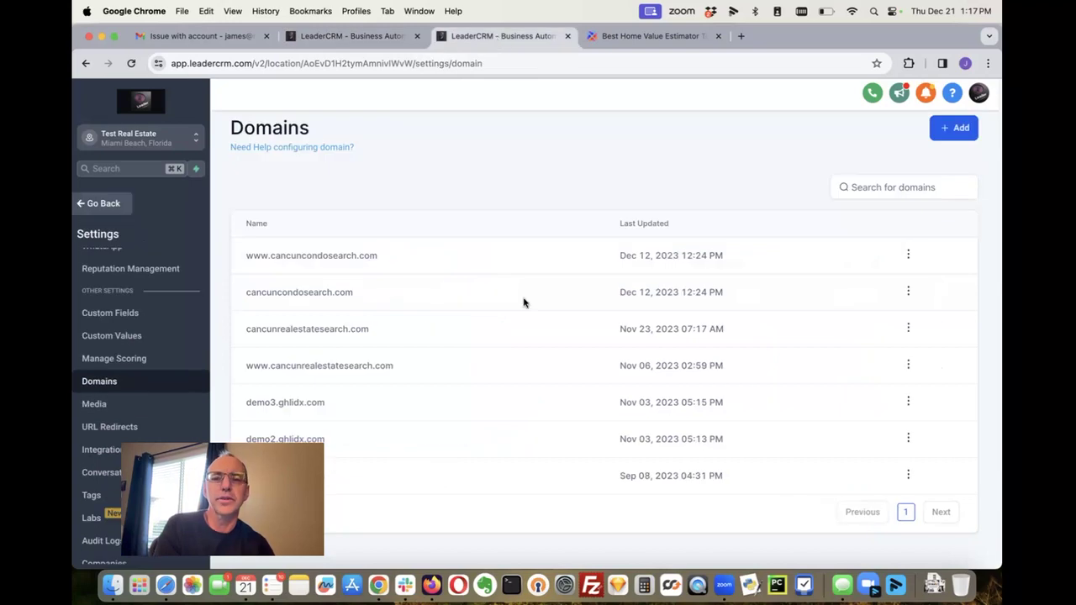
click(909, 329)
click(902, 373)
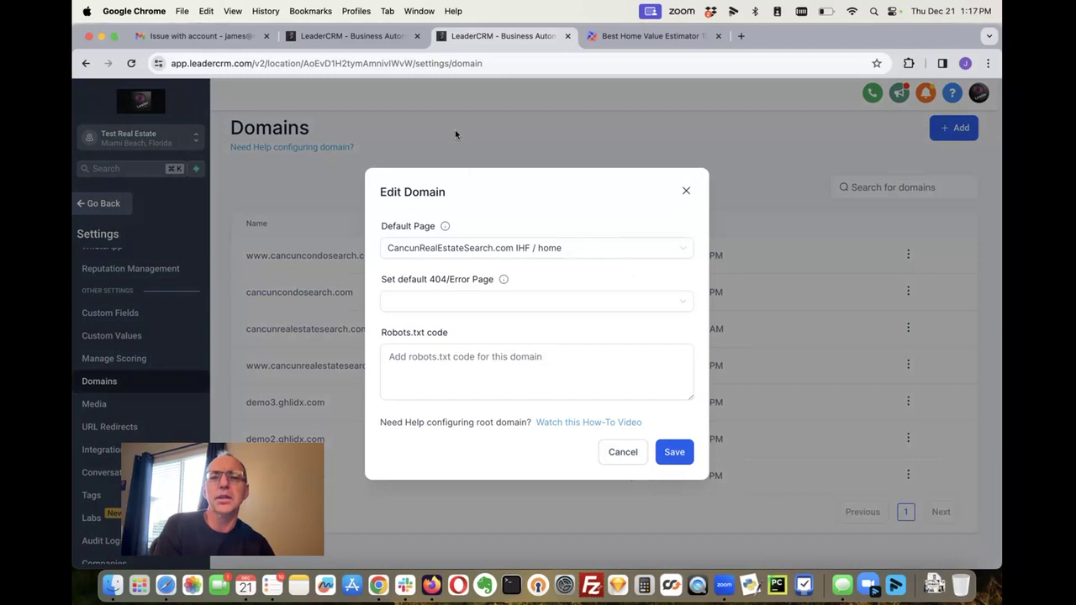
Open the settings of the CancunRealEstateSearch.com IHF website from the second page of the websites list and examine its assigned domain
click(364, 38)
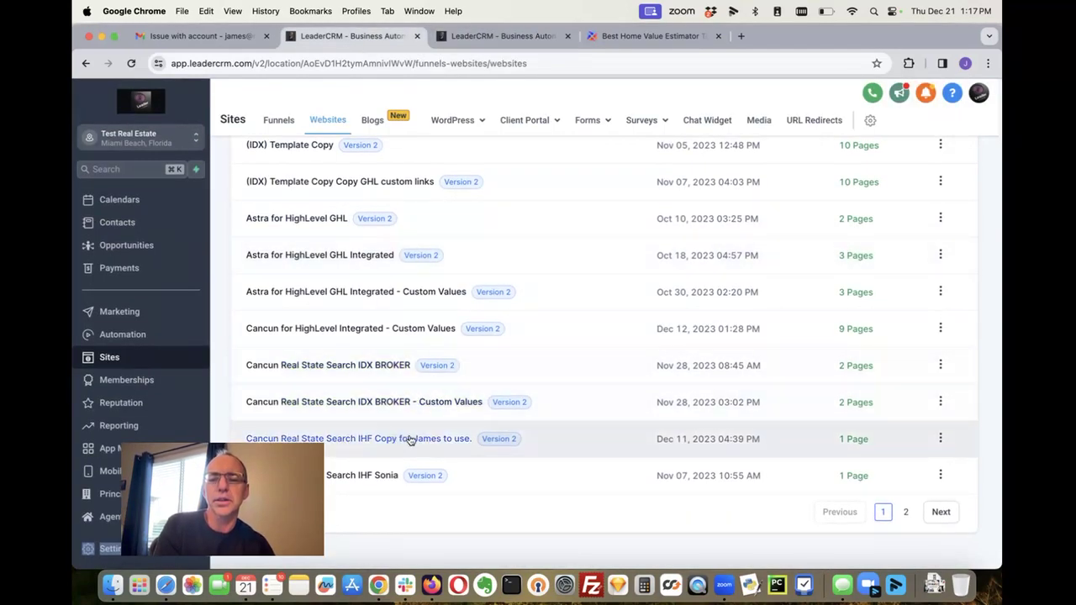
click(906, 512)
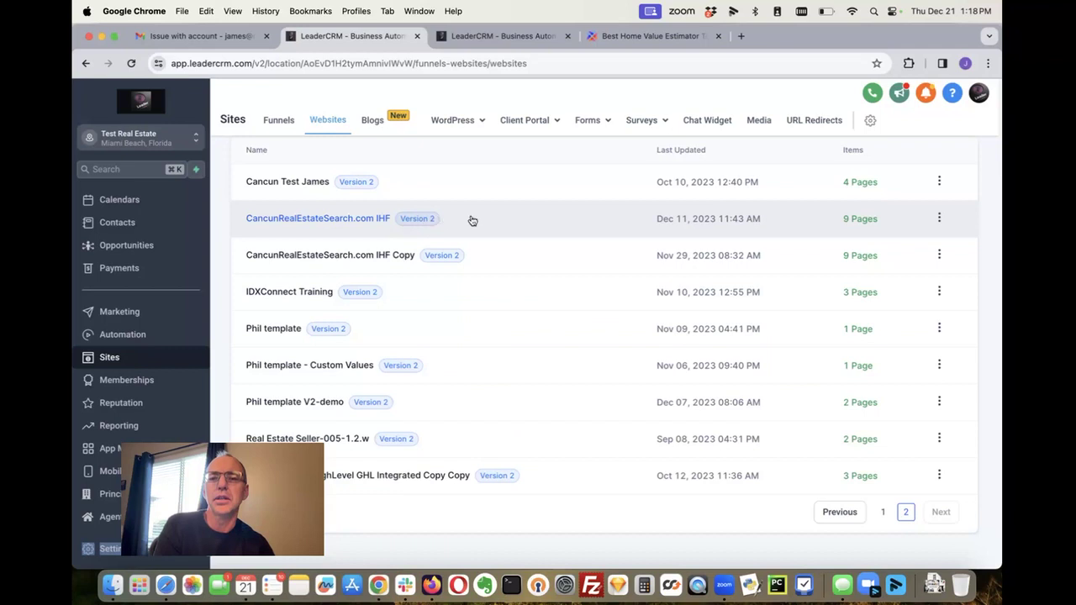
click(940, 219)
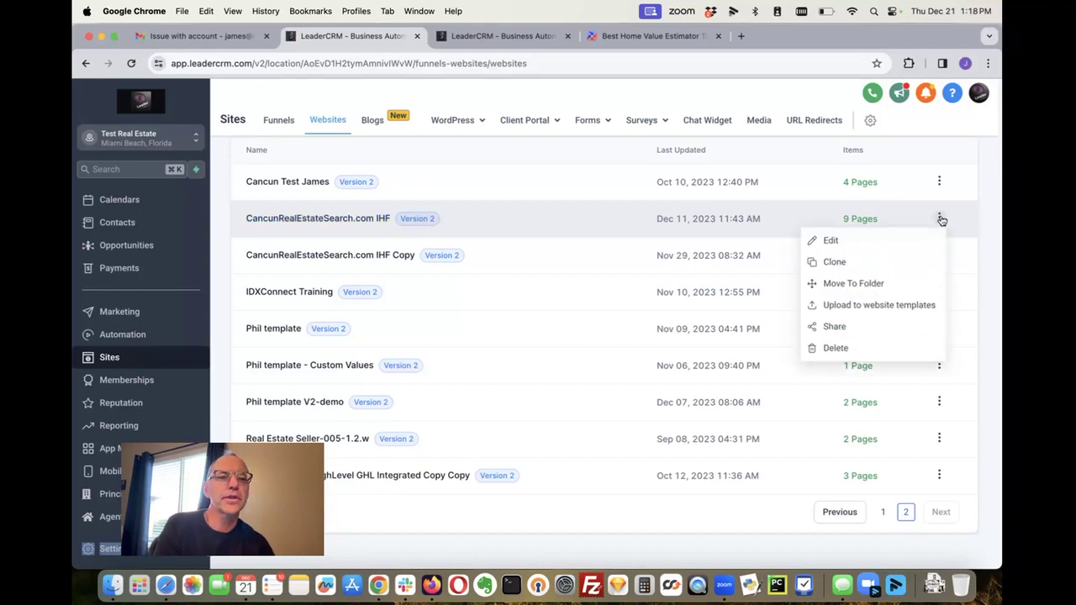
click(880, 245)
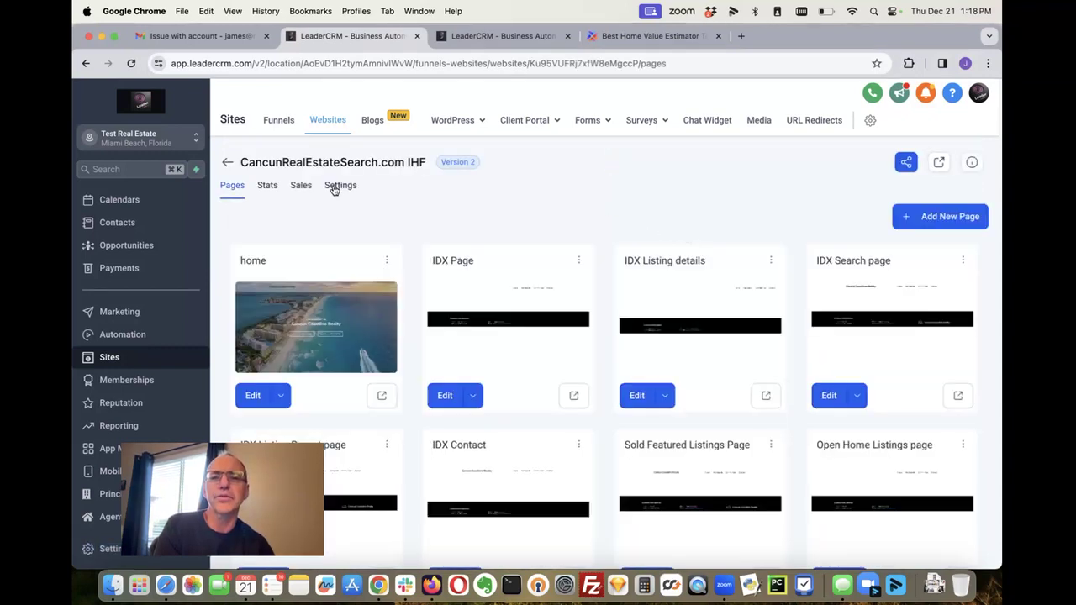
click(337, 186)
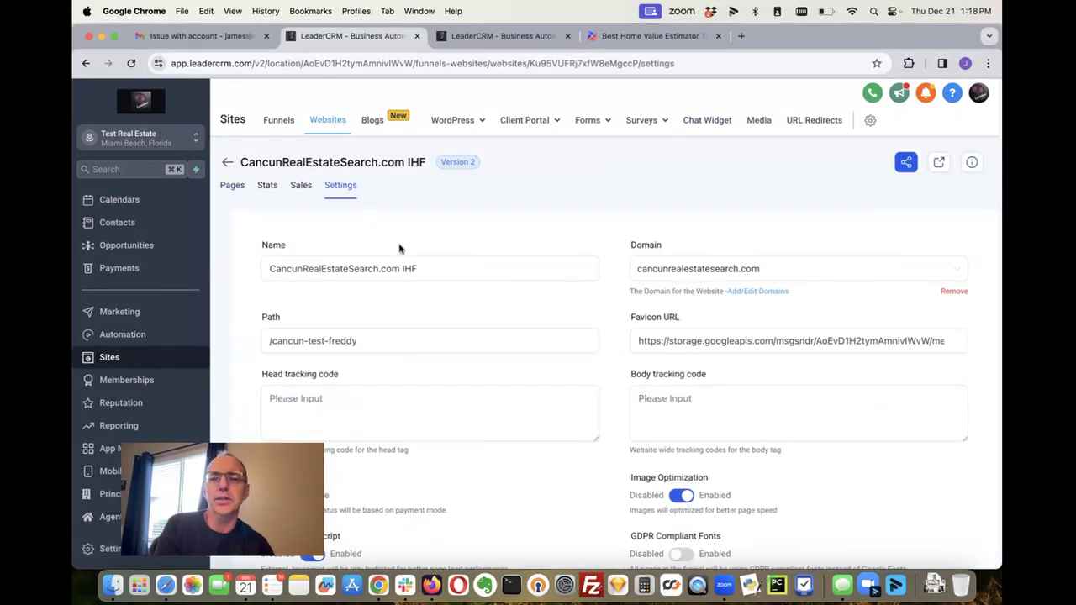
scroll(400, 246, down, 1)
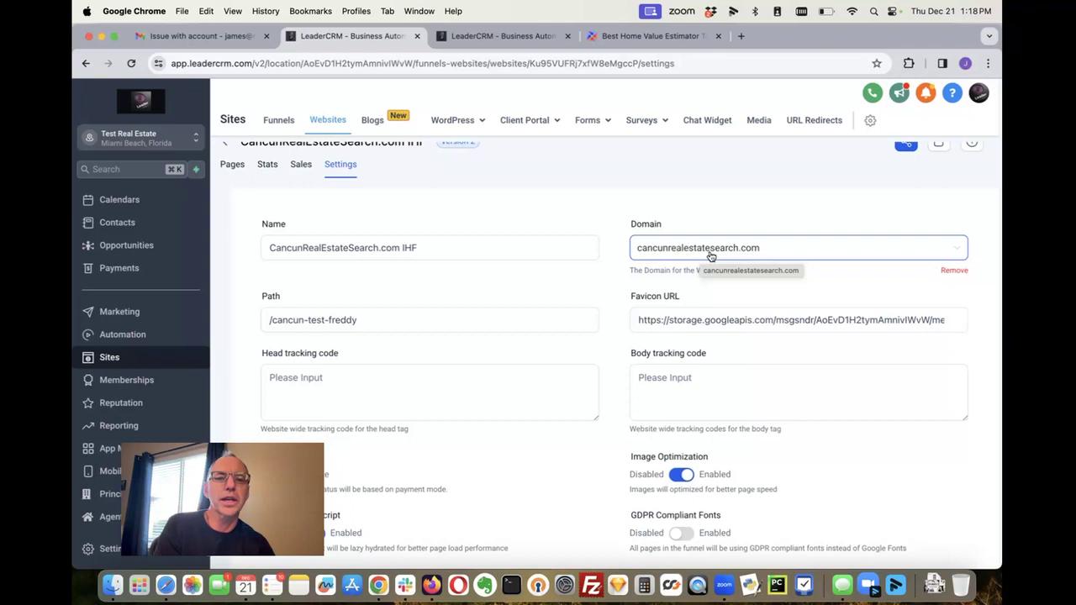
scroll(711, 257, down, 2)
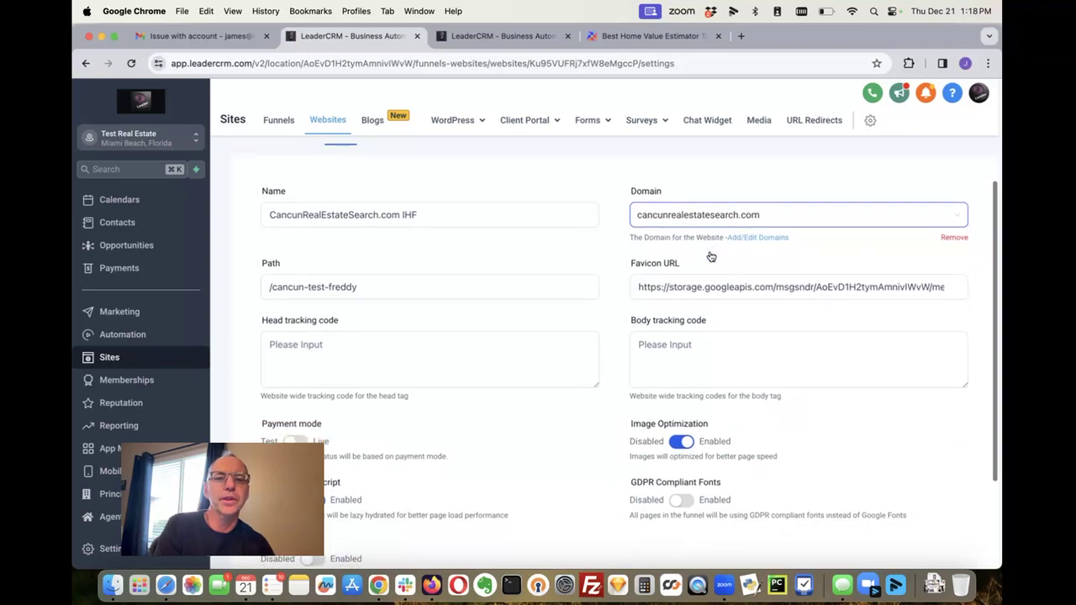
scroll(706, 248, up, 3)
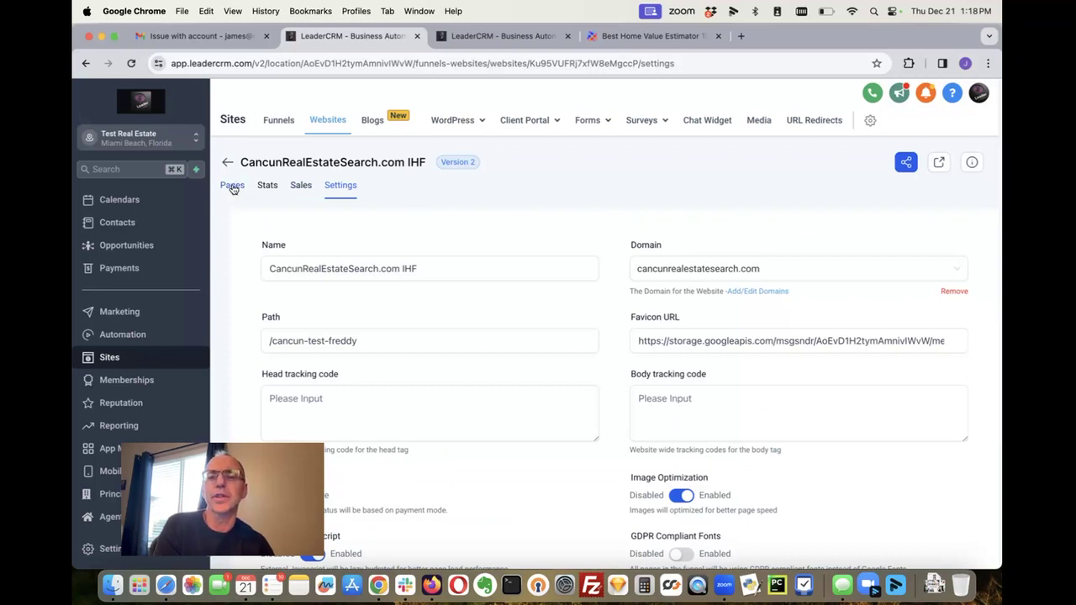
click(561, 405)
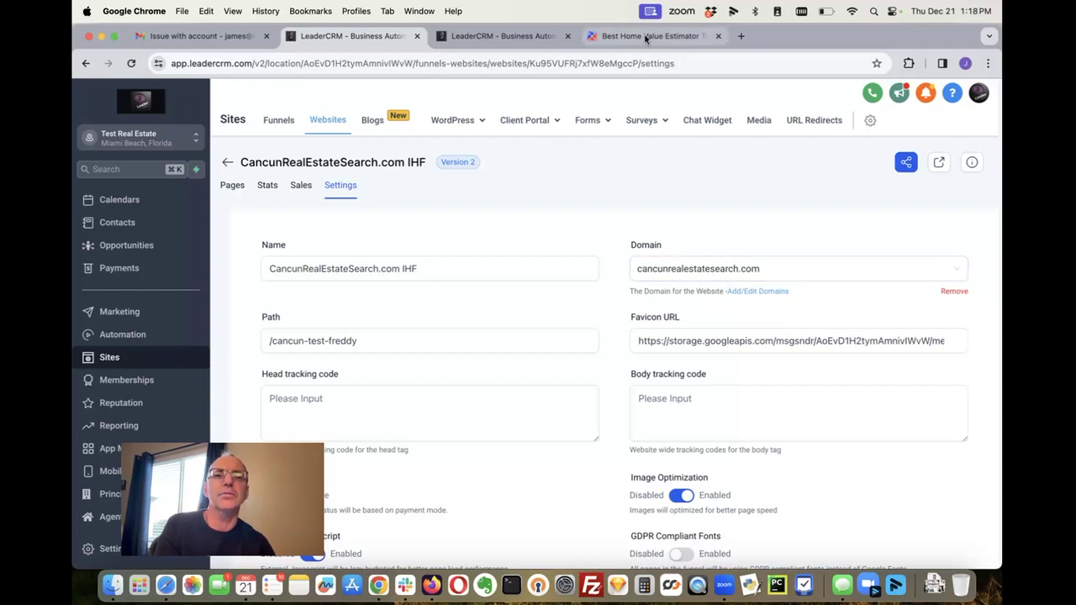
click(742, 36)
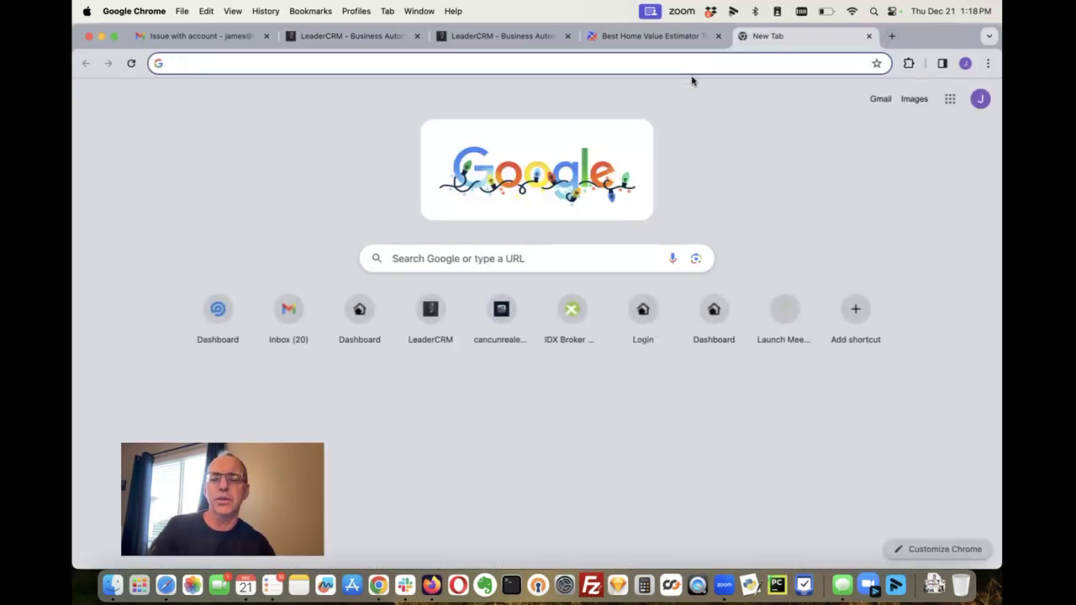
text(www.c)
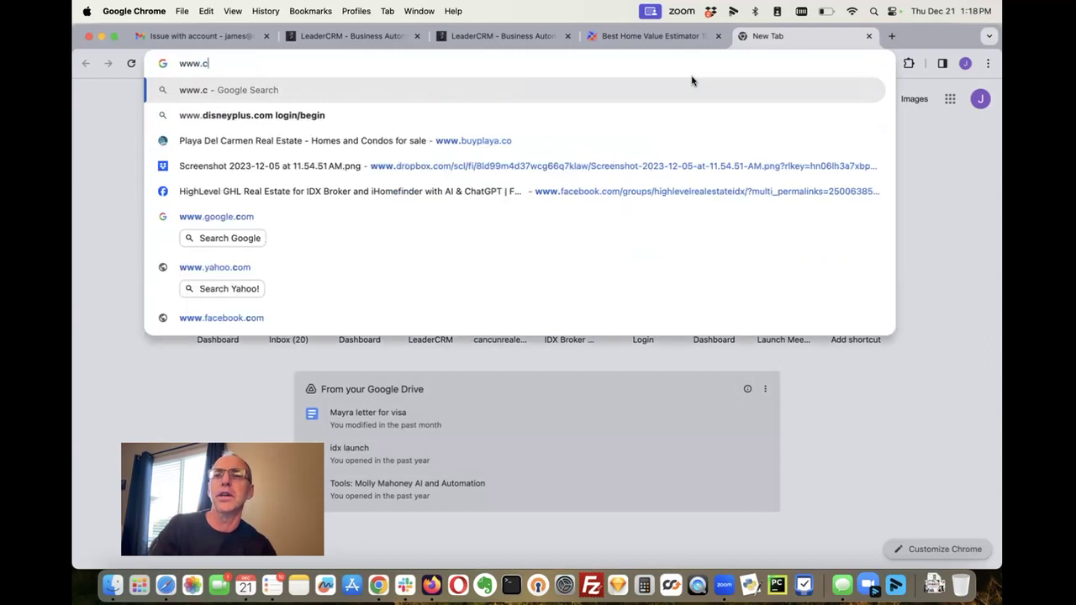
text(ancunreale)
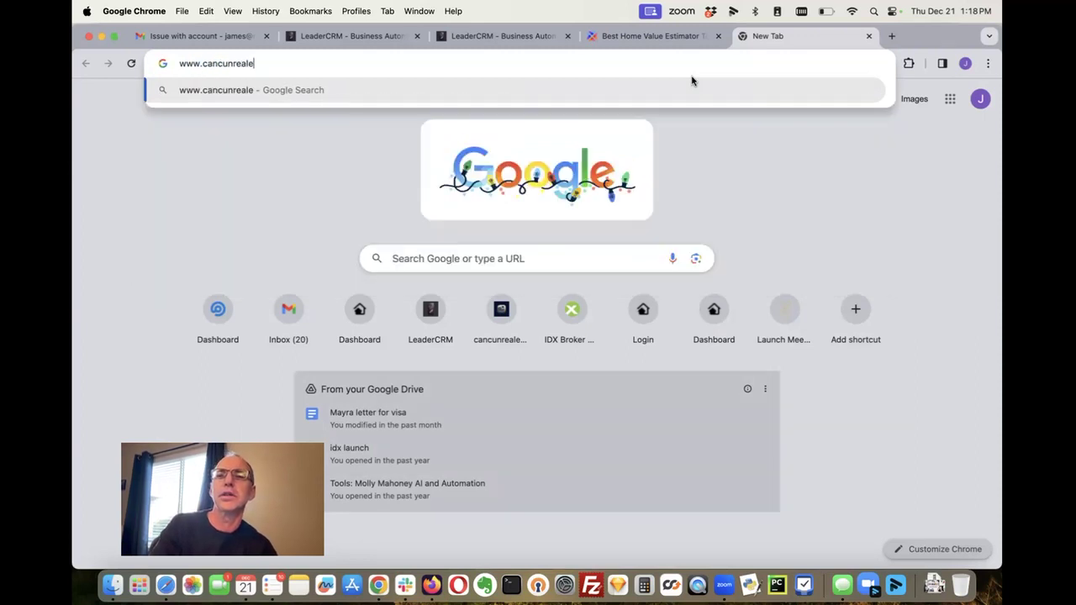
text(statesearch.c)
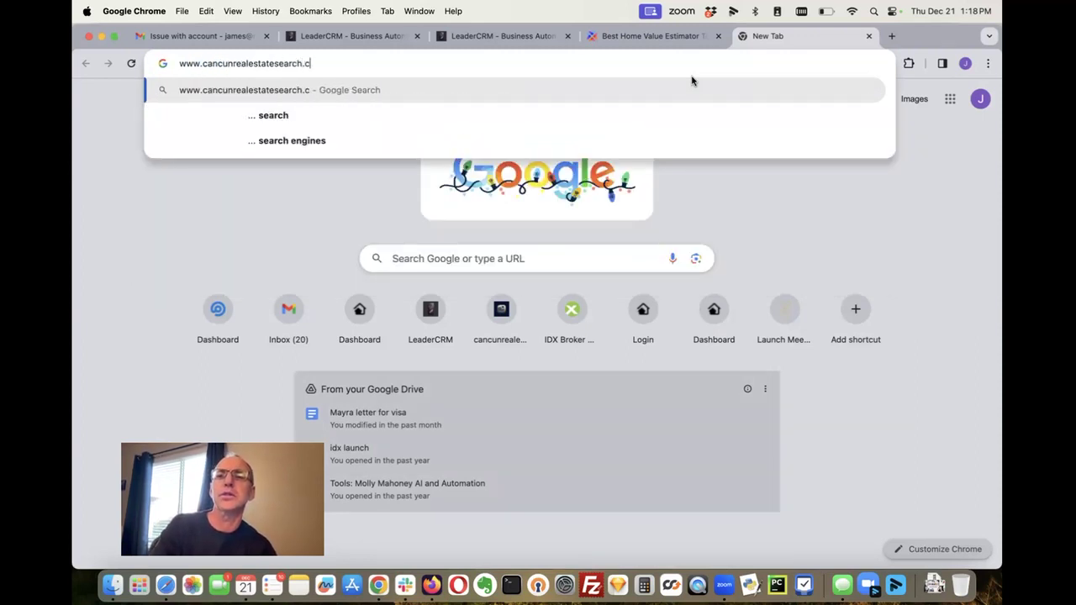
text(om)
key(Return)
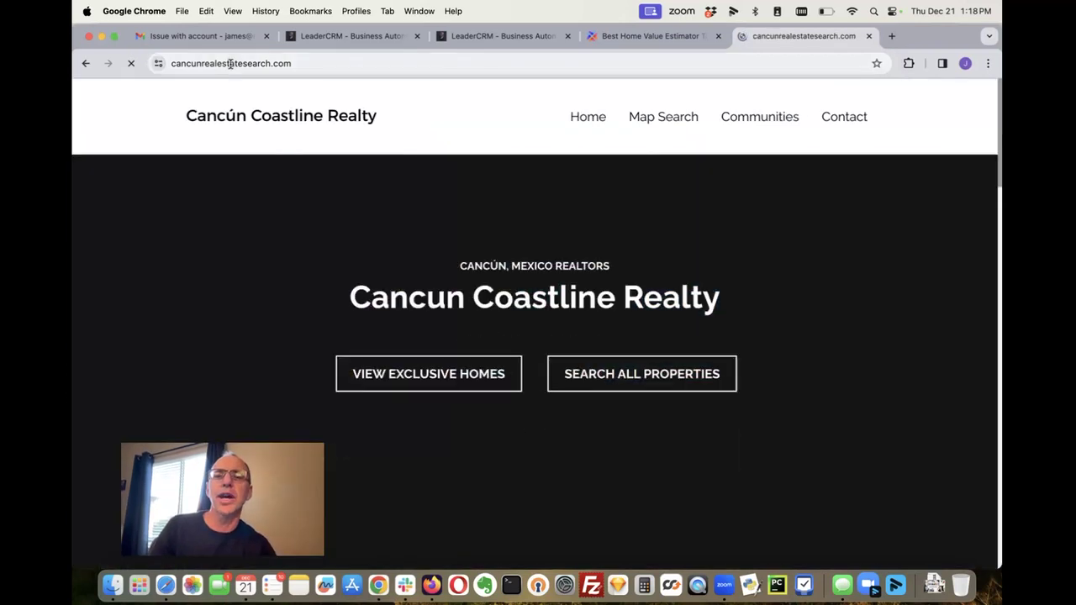
click(230, 64)
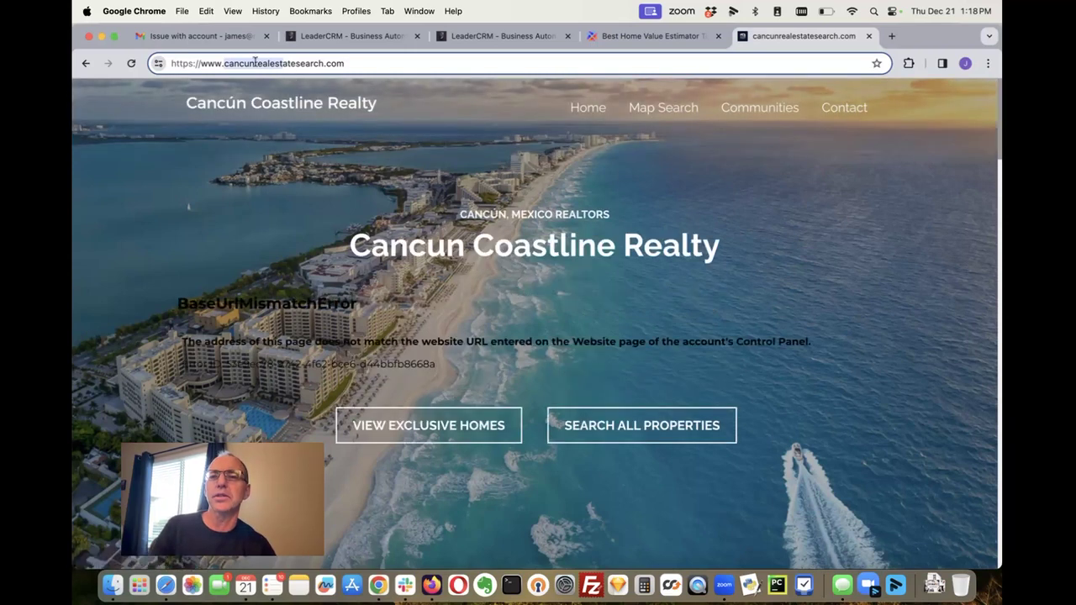
click(222, 63)
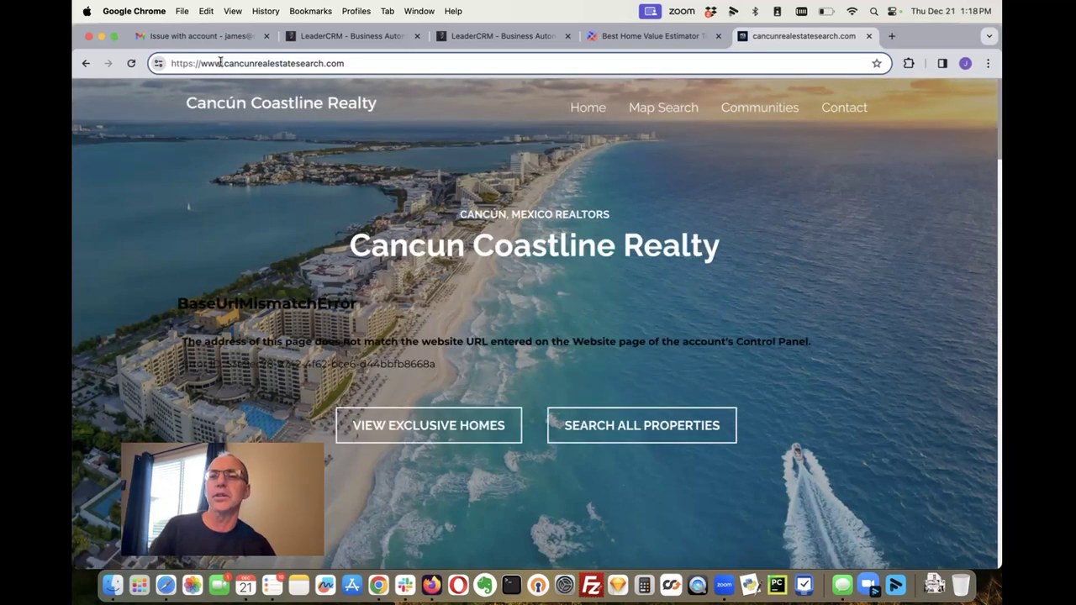
Copy the address without its www prefix and load cancunrealestatesearch.com in a new browser tab
drag(350, 63, 225, 63)
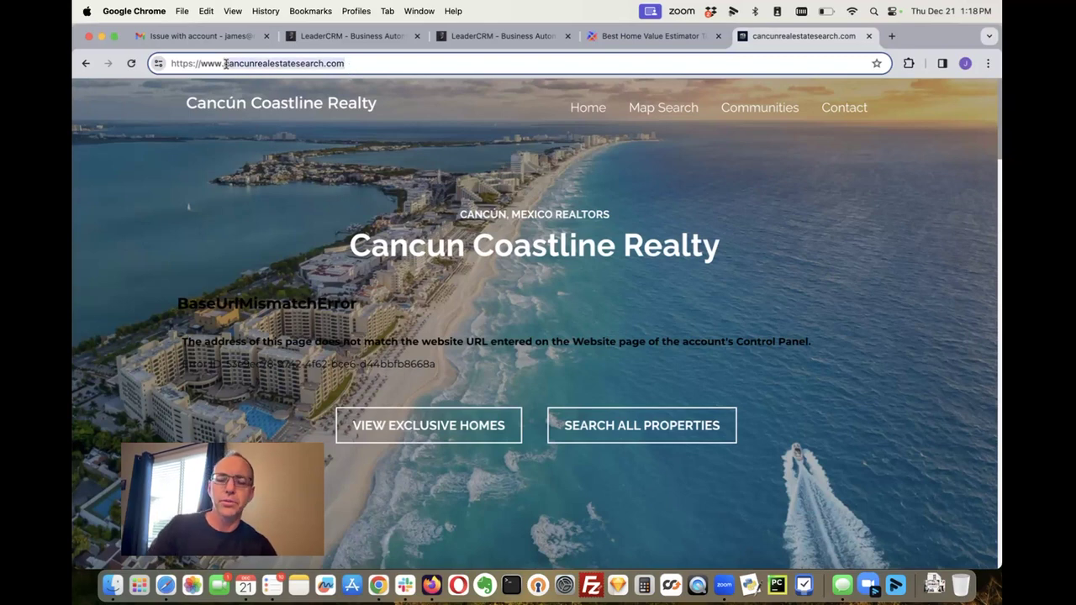
key(super+c)
key(super+t)
key(super+v)
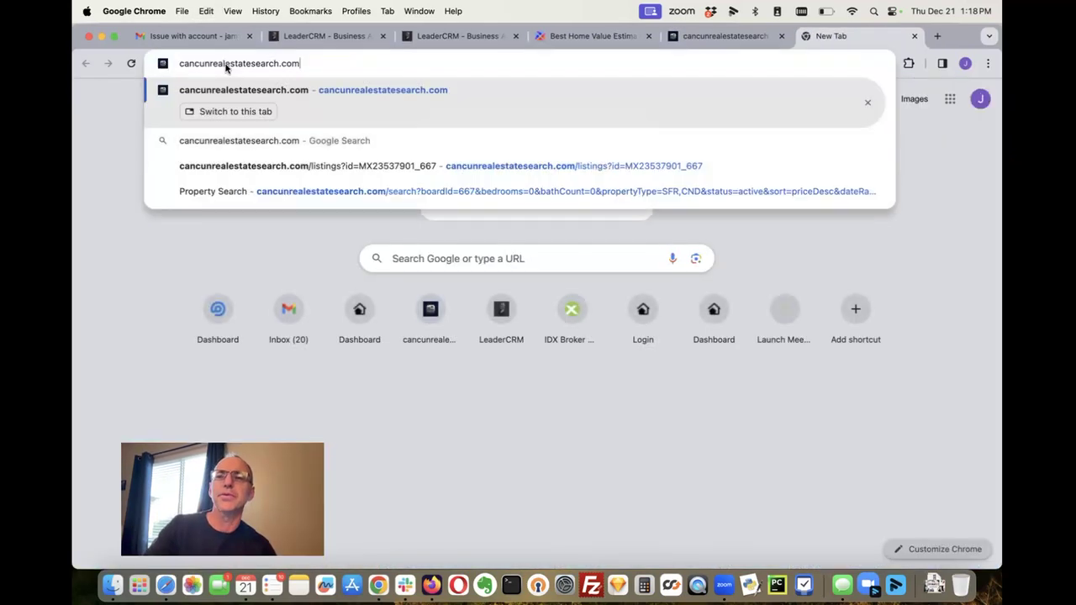
key(Return)
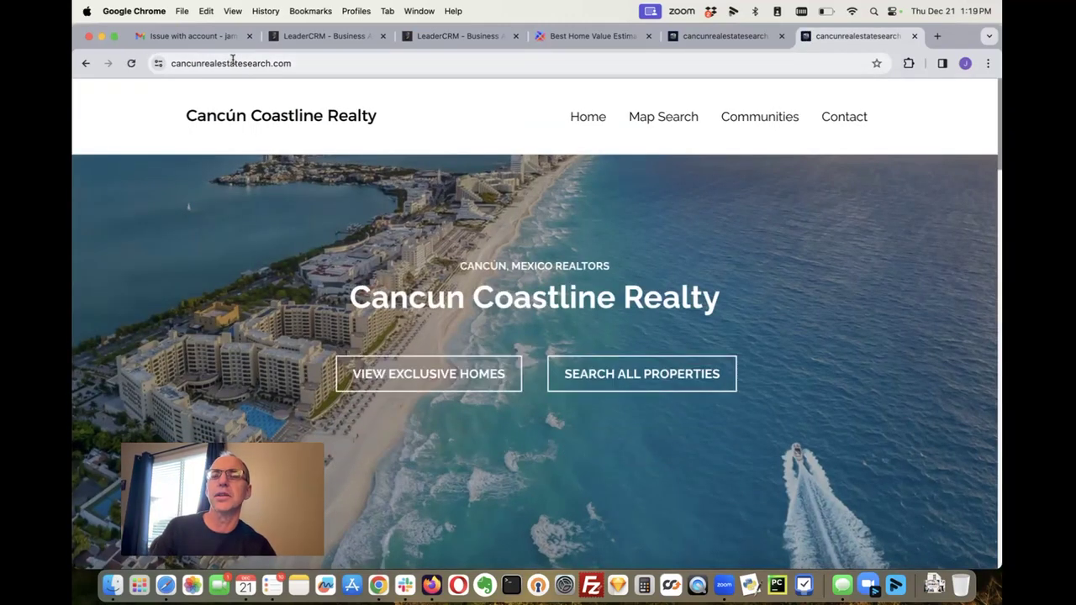
Inspect the full address of the non-www page and return to the www version of the site to compare them
click(229, 63)
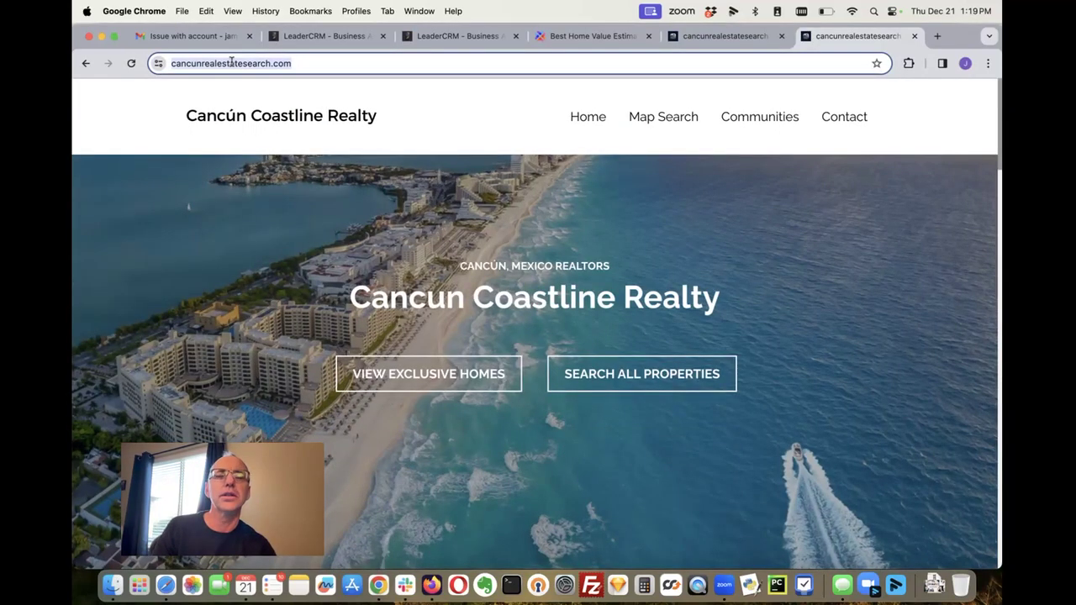
click(232, 63)
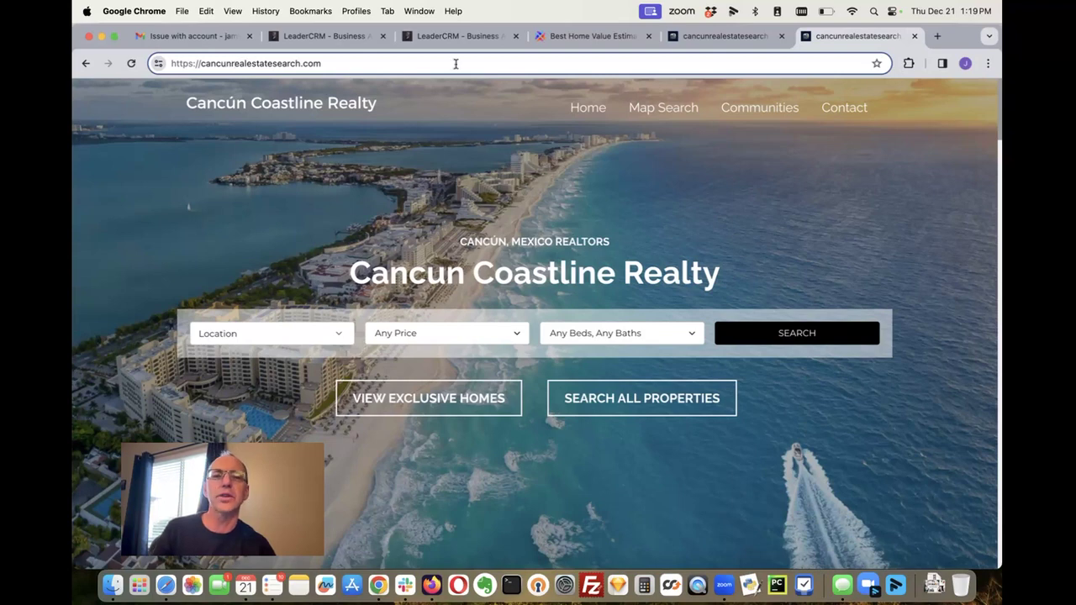
click(730, 37)
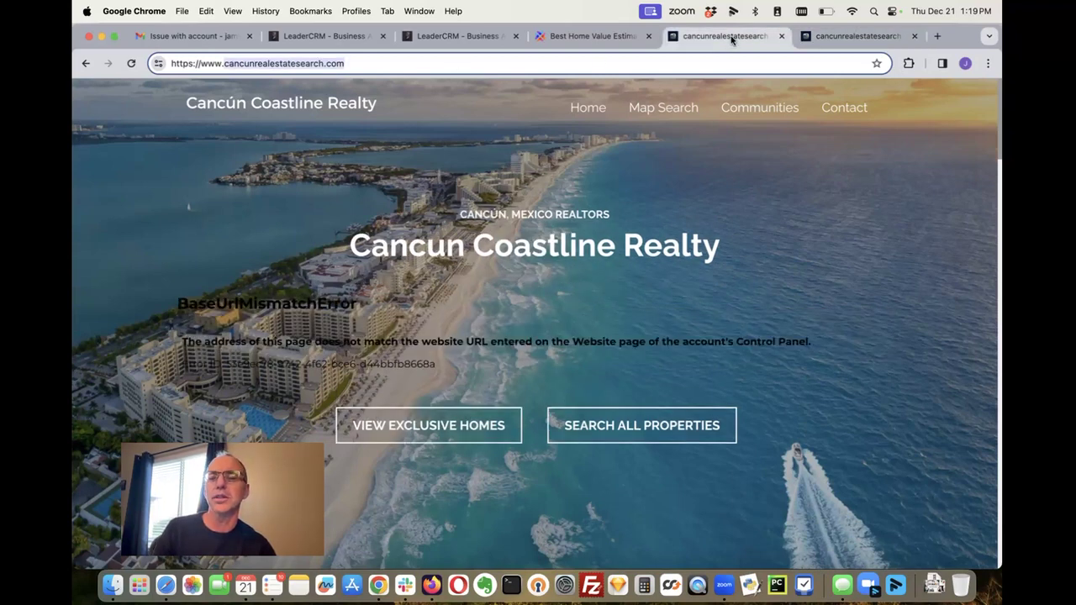